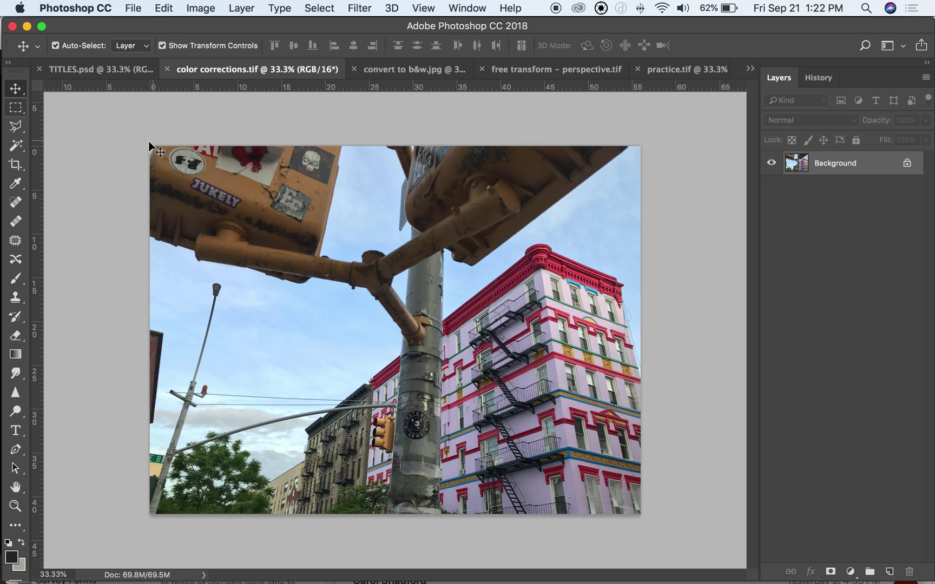
# Select the entire canvas of the color corrections.tif photo, trying a rectangular marquee around it first.
pyautogui.click(16, 109)
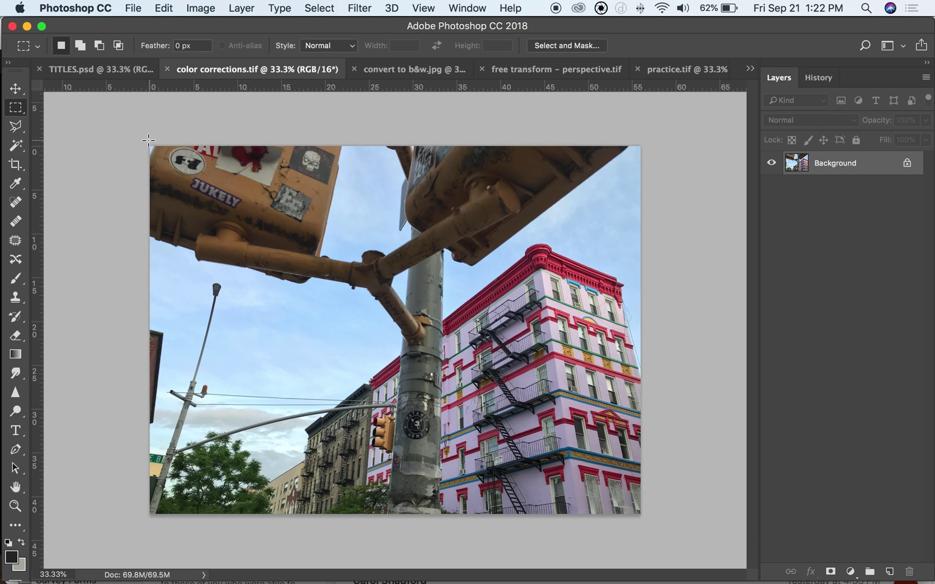
pyautogui.moveTo(149, 146); pyautogui.dragTo(698, 525)
pyautogui.click(697, 214)
pyautogui.press('super+a')
# Look up the Select All and Free Transform commands and their shortcuts without running them.
pyautogui.click(327, 9)
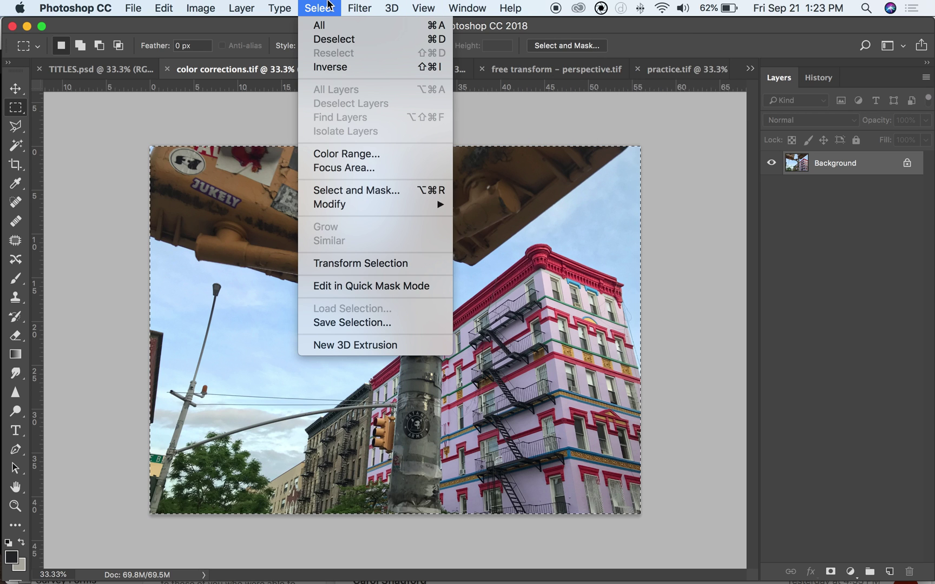
pyautogui.click(142, 9)
pyautogui.click(156, 9)
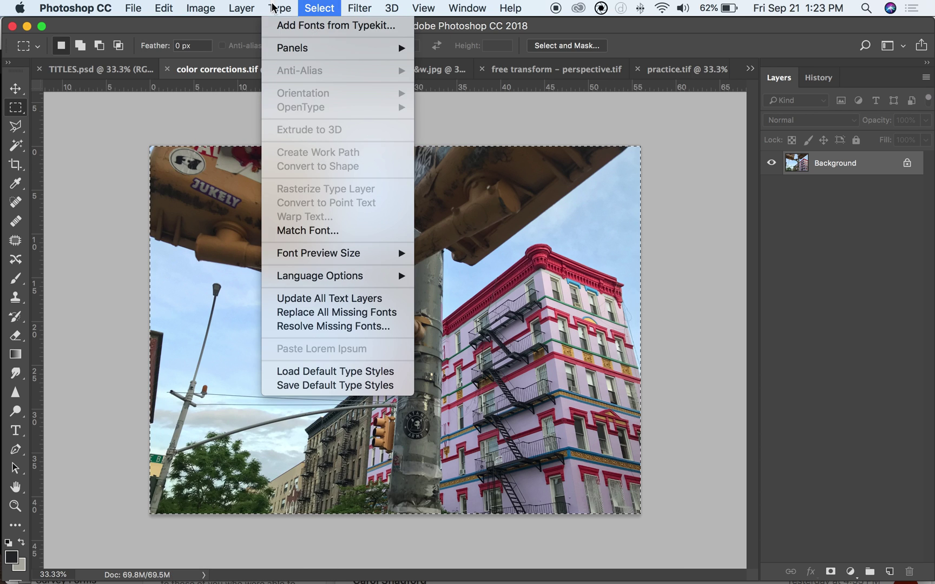
pyautogui.click(161, 4)
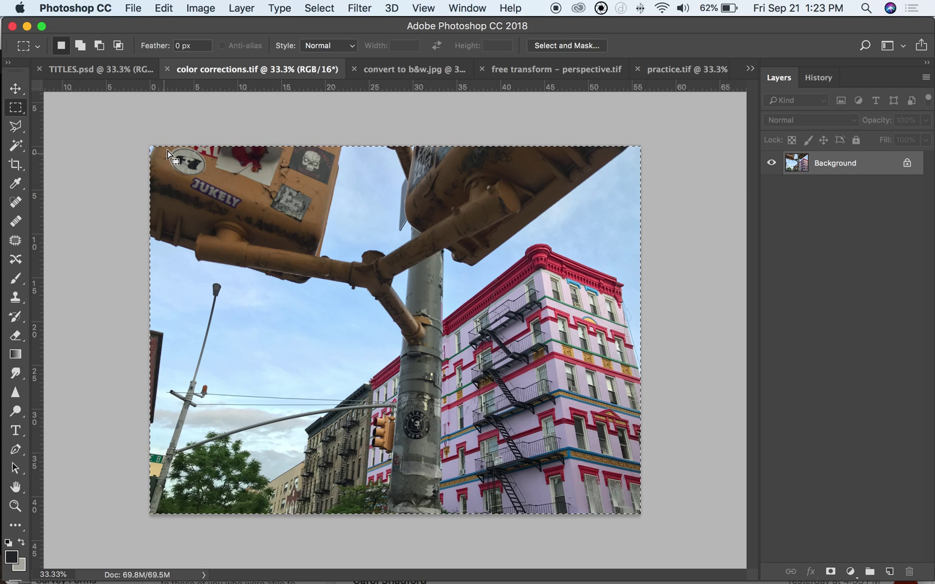
pyautogui.click(204, 9)
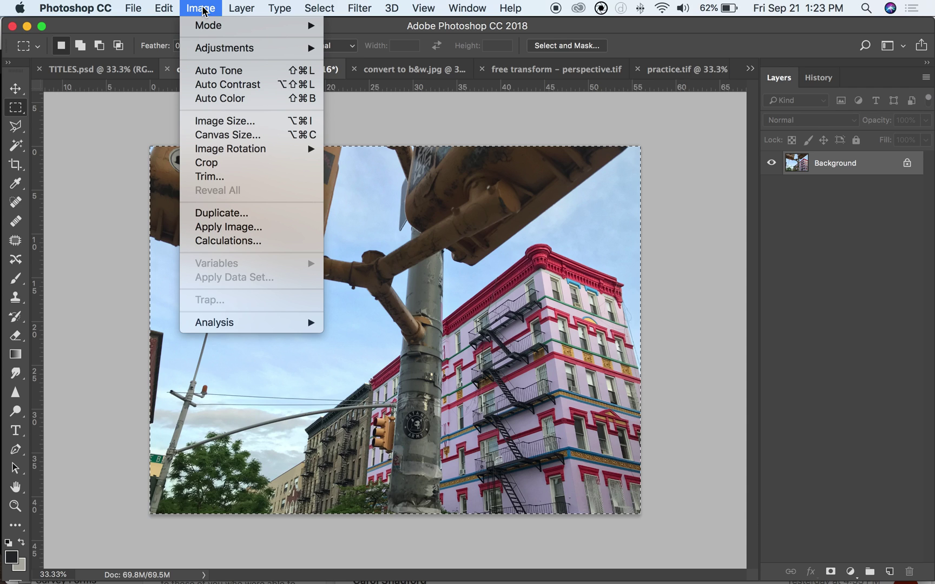
pyautogui.moveTo(168, 9)
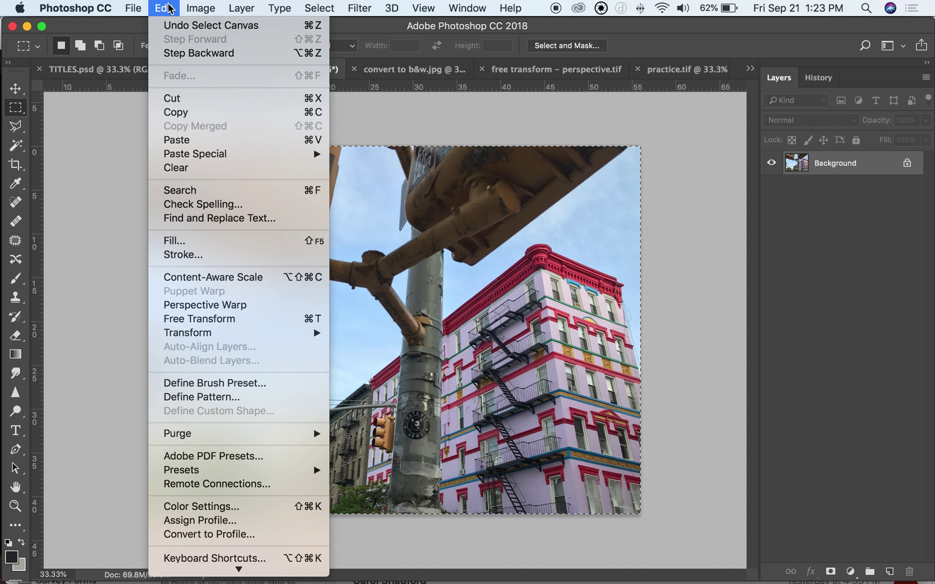
pyautogui.moveTo(211, 334)
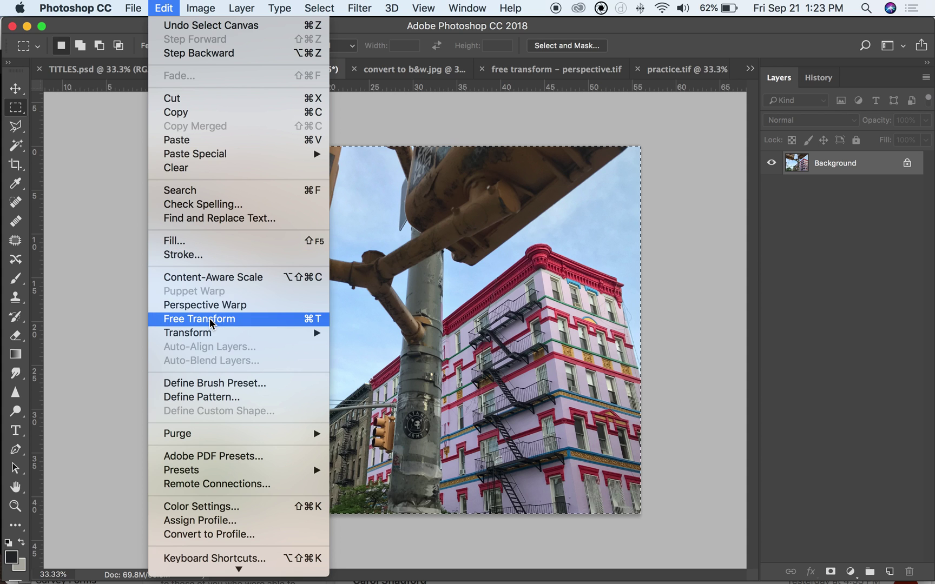
pyautogui.click(100, 294)
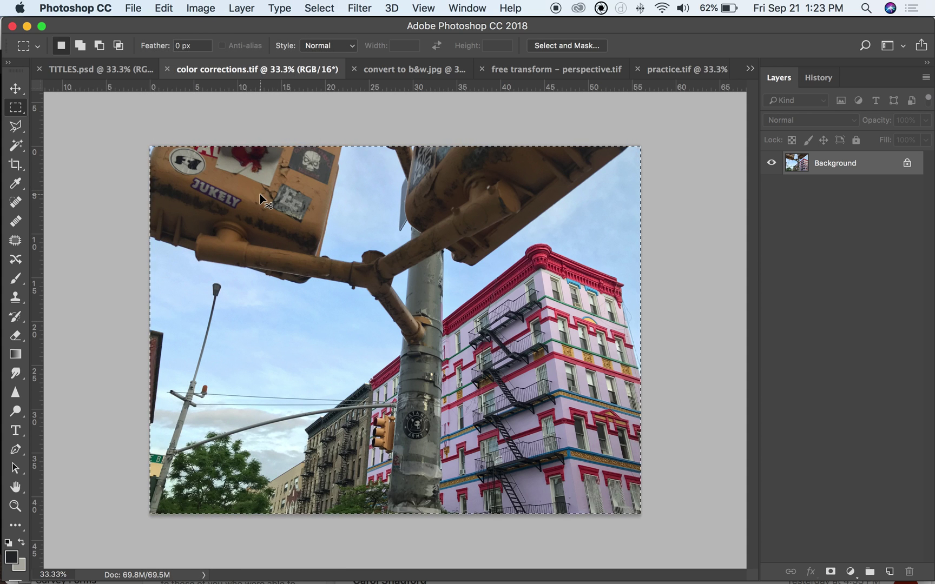
pyautogui.press('super+t')
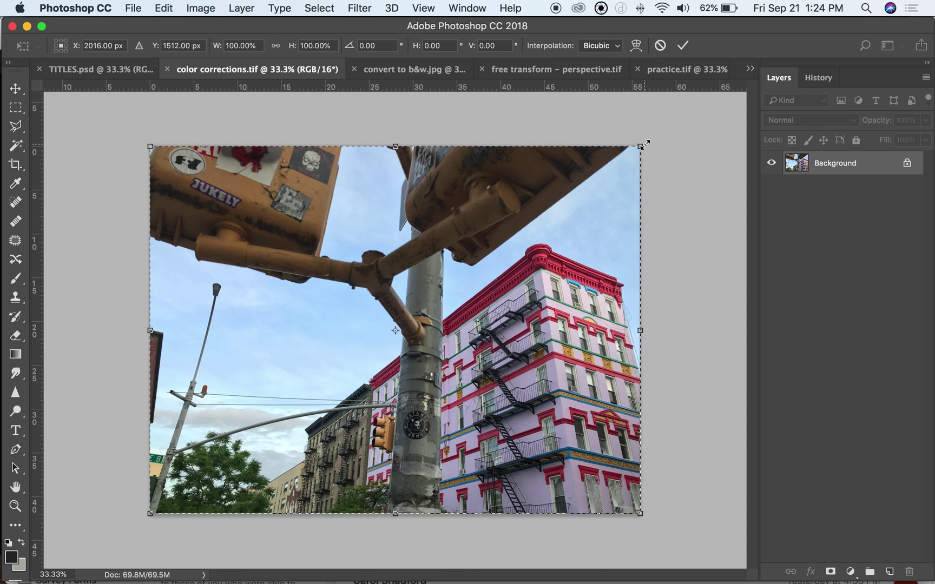
pyautogui.moveTo(643, 144); pyautogui.dragTo(726, 146)
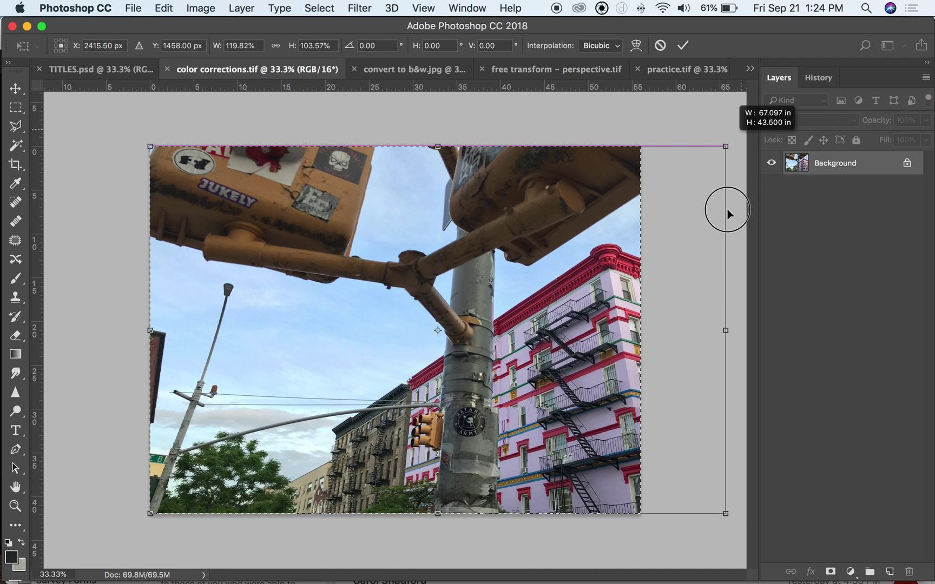
pyautogui.moveTo(707, 269); pyautogui.dragTo(710, 319)
pyautogui.press('Escape')
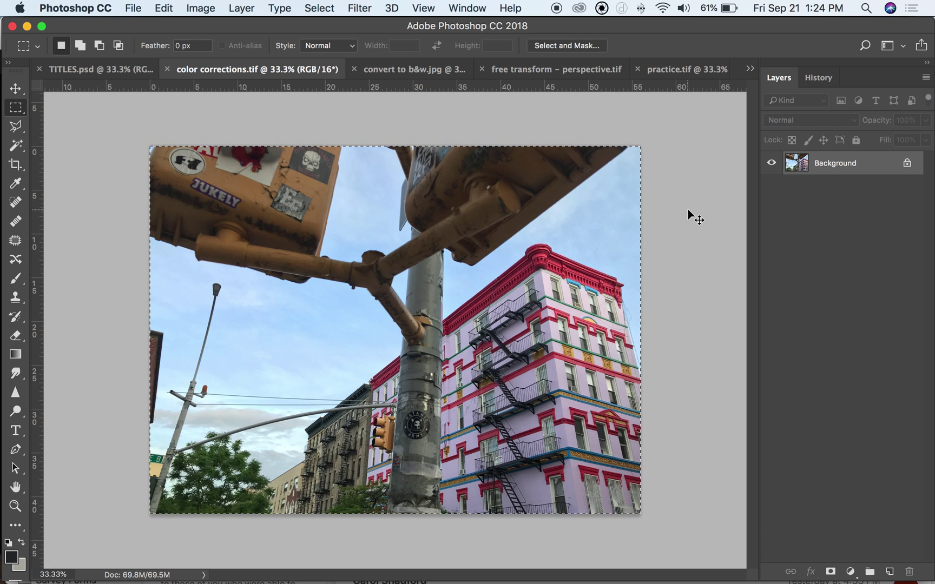
# Enlarge the selected street photo proportionally to about 105% with Free Transform, extending it past the canvas edges.
pyautogui.press('super+t')
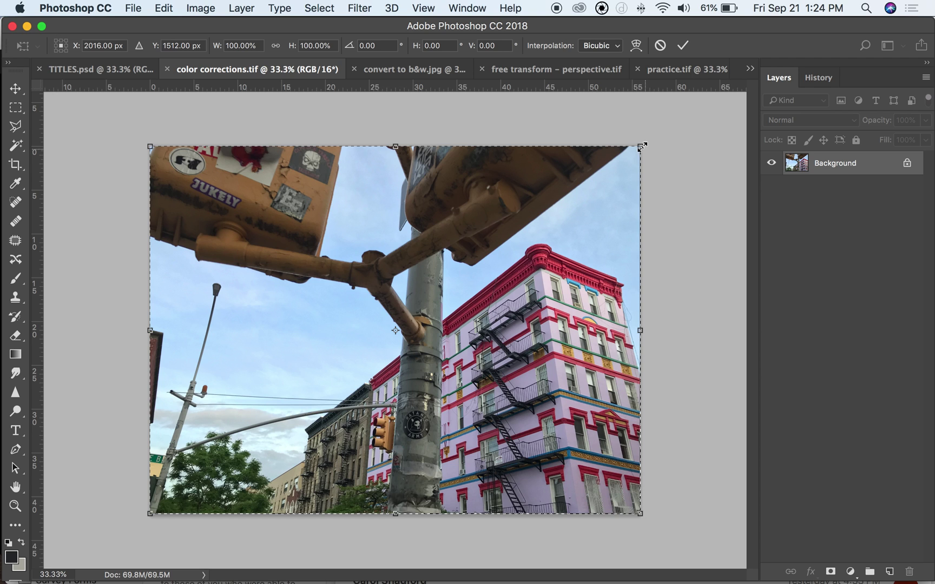
pyautogui.moveTo(641, 146); pyautogui.dragTo(704, 138)
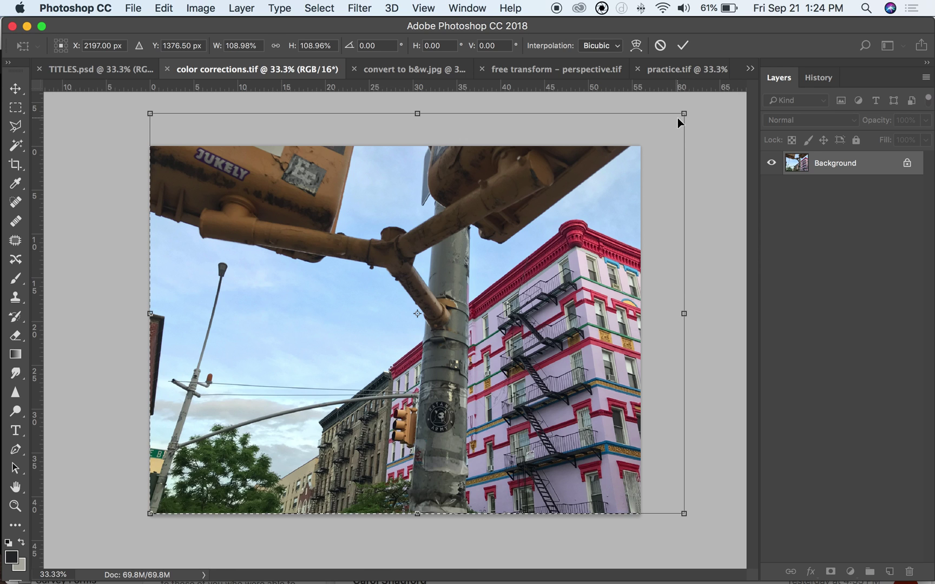
pyautogui.press('super+z')
pyautogui.moveTo(641, 146); pyautogui.dragTo(679, 117)
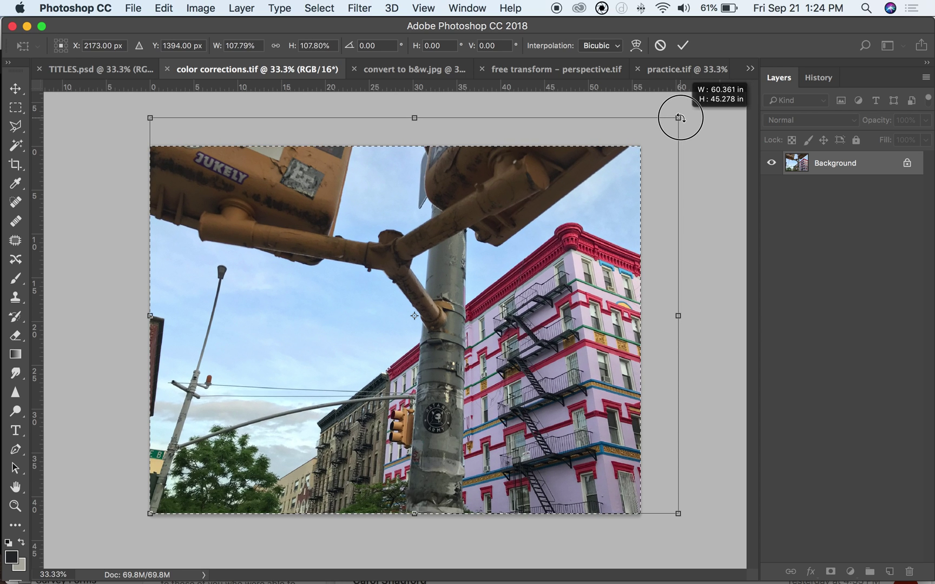
pyautogui.moveTo(680, 118); pyautogui.dragTo(722, 201)
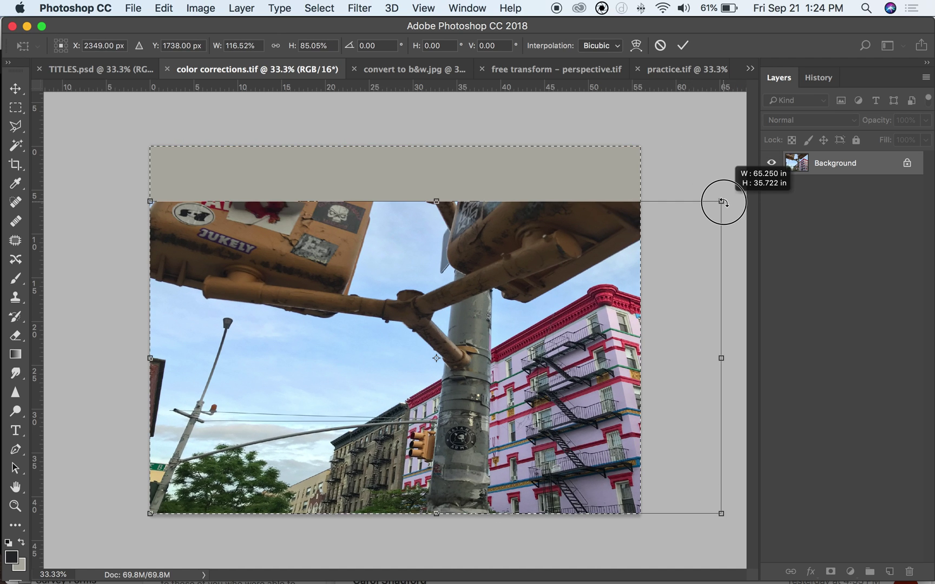
pyautogui.moveTo(723, 203); pyautogui.dragTo(723, 203)
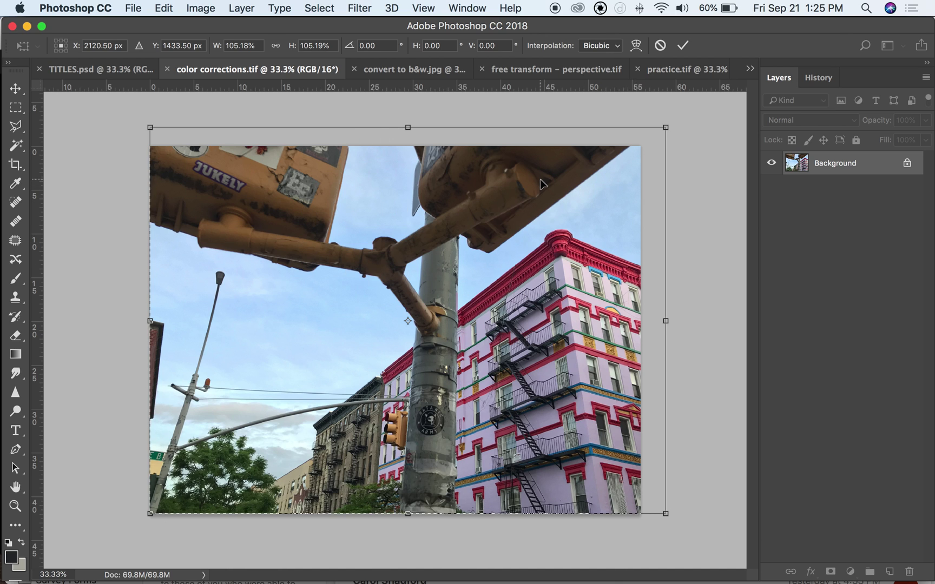
# Centre the enlarged photo over the canvas, rotate it slightly clockwise and apply the transform.
pyautogui.moveTo(546, 180); pyautogui.dragTo(536, 186)
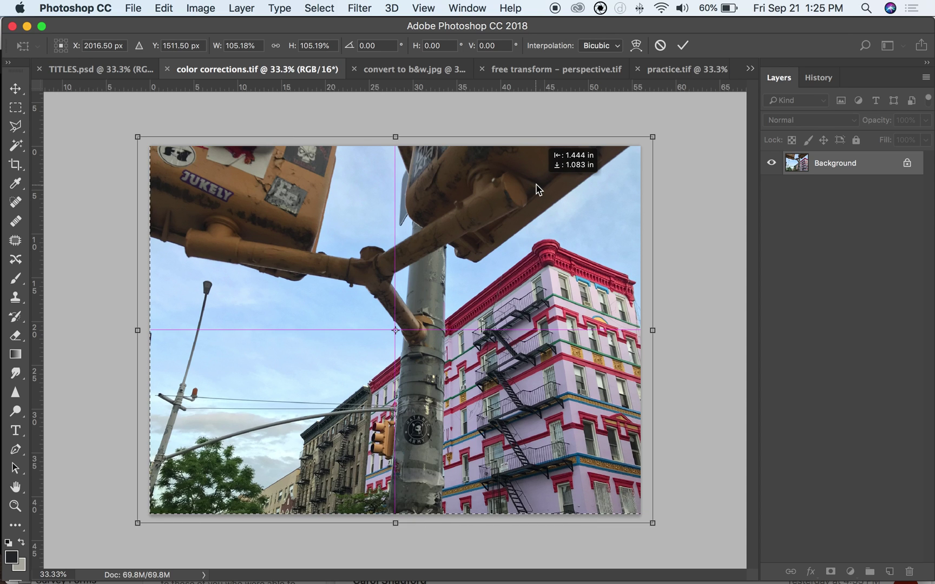
pyautogui.click(660, 126)
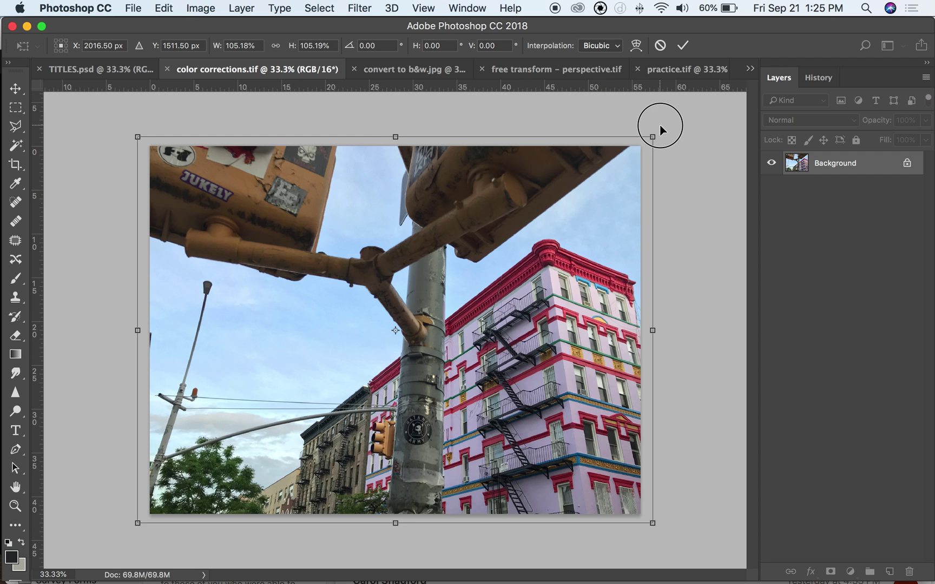
pyautogui.moveTo(663, 124); pyautogui.dragTo(667, 127)
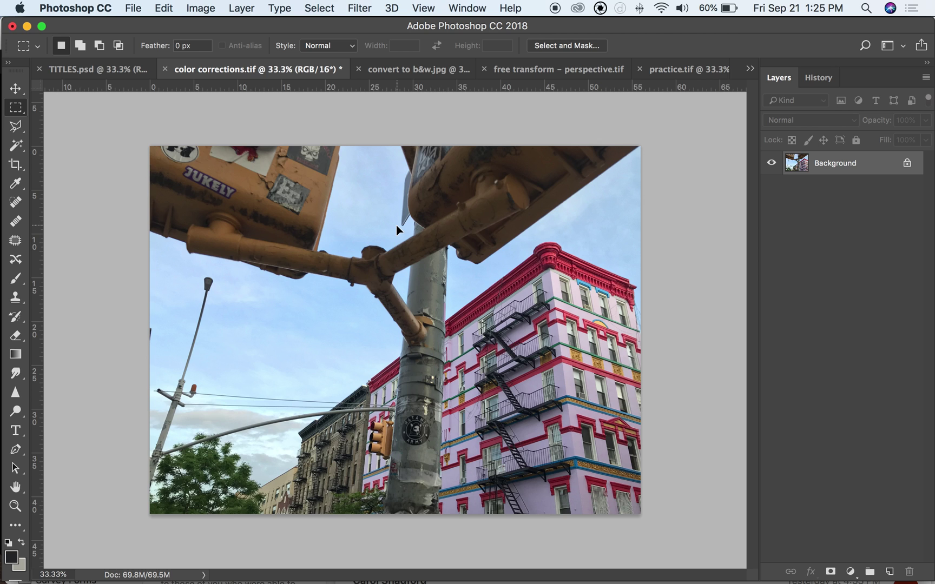
# Switch to the free transform – perspective.tif document and select its entire canvas.
pyautogui.click(535, 76)
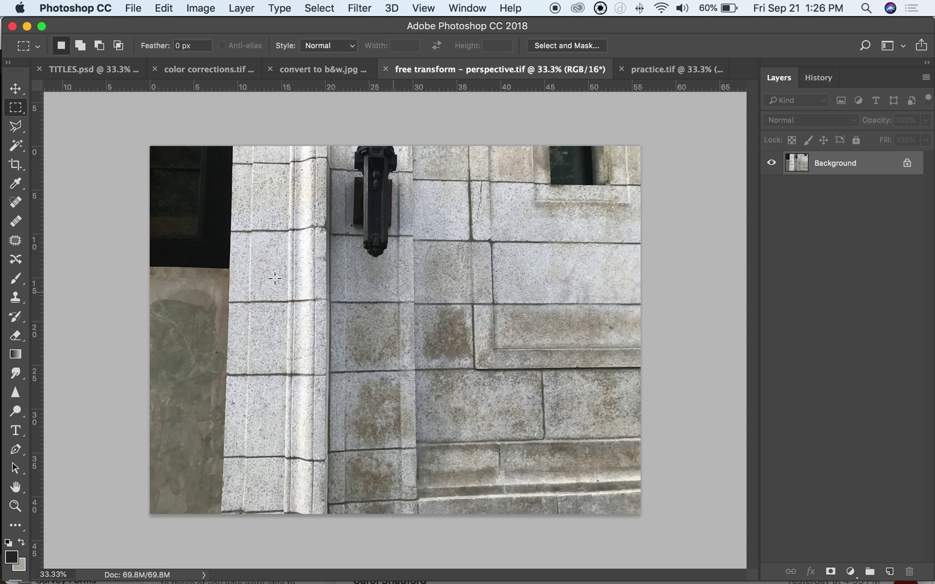
pyautogui.moveTo(137, 133); pyautogui.dragTo(662, 527)
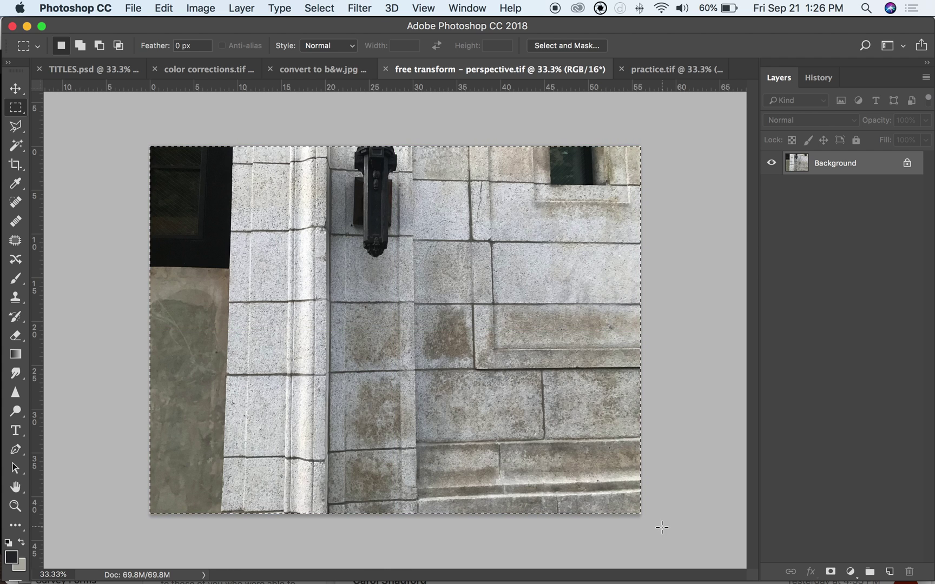
pyautogui.click(676, 444)
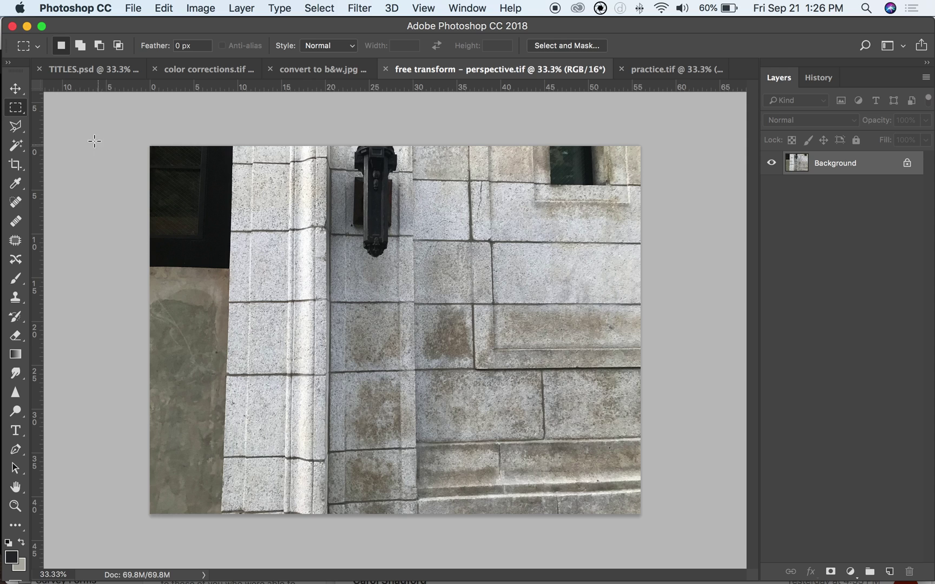
pyautogui.press('super+a')
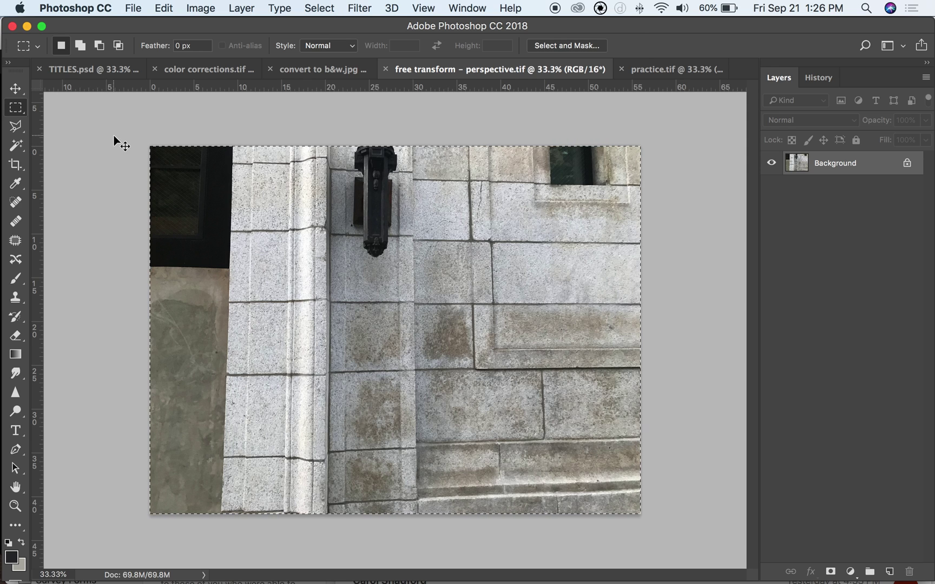
# Try to straighten the wall's vertical lines with Free Transform by skewing both upper corners outward to about 107.6% width.
pyautogui.press('super+t')
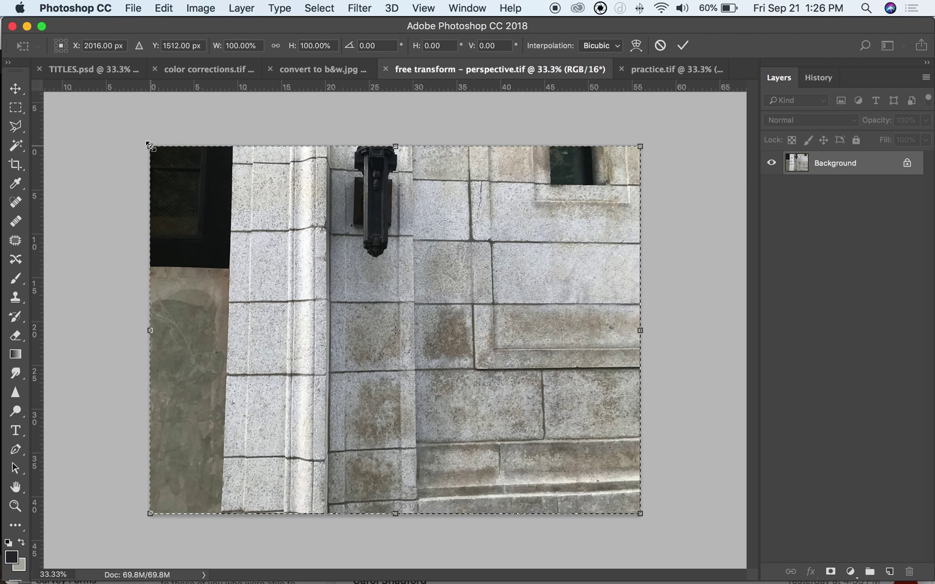
pyautogui.moveTo(151, 147); pyautogui.dragTo(128, 129)
pyautogui.press('super+z')
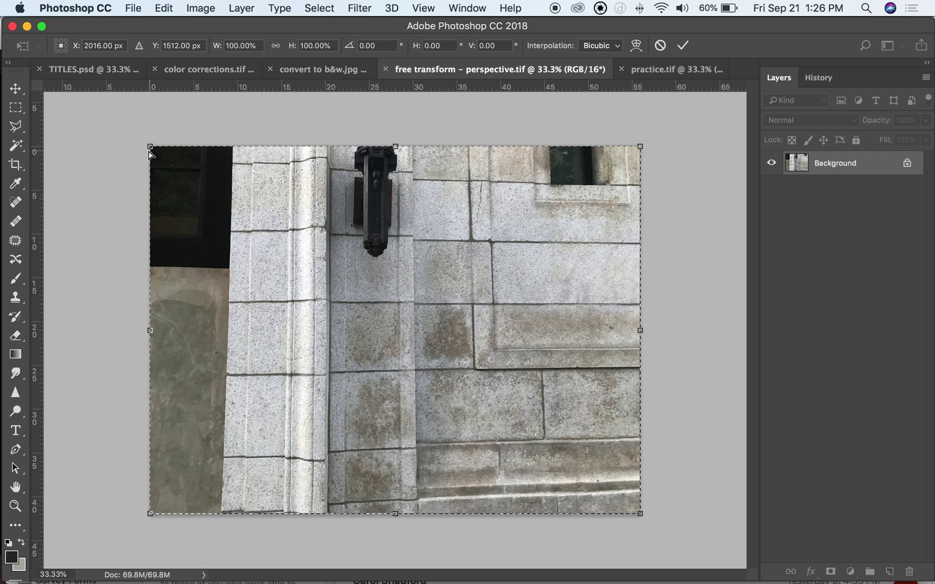
pyautogui.moveTo(150, 146)
pyautogui.mouseDown()
pyautogui.moveTo(109, 144)
pyautogui.moveTo(132, 148)
pyautogui.moveTo(127, 115)
pyautogui.moveTo(125, 142)
pyautogui.moveTo(135, 146)
pyautogui.mouseUp()
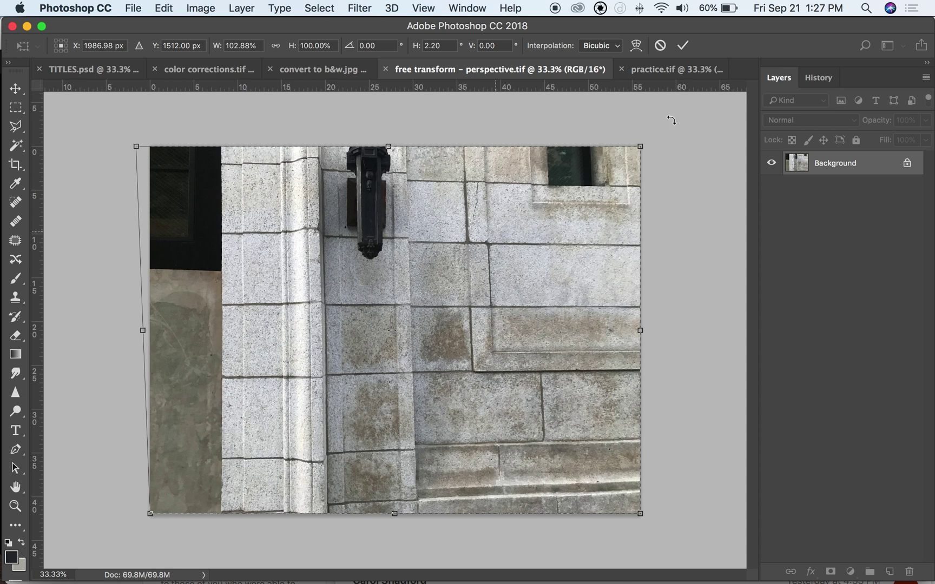
pyautogui.moveTo(641, 147); pyautogui.dragTo(664, 147)
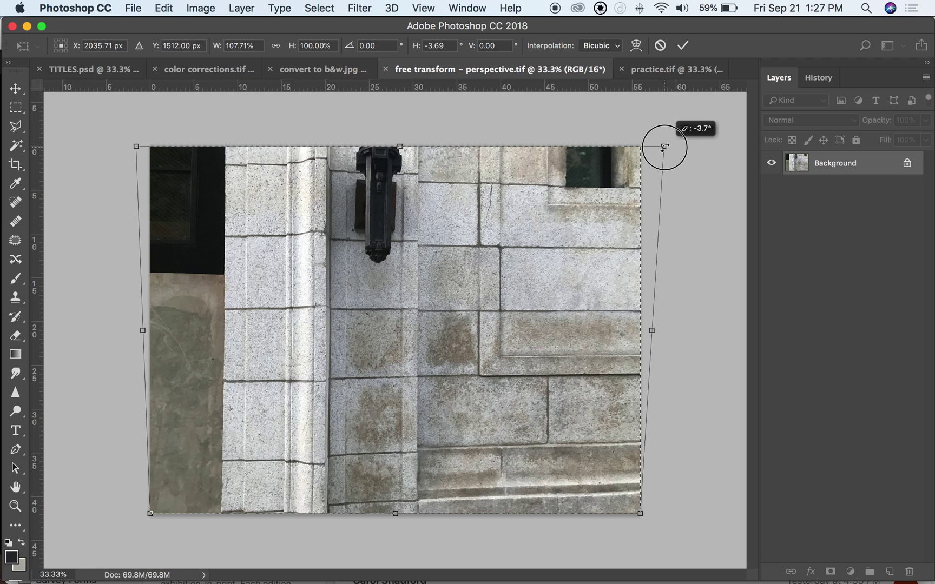
pyautogui.moveTo(664, 146); pyautogui.dragTo(661, 147)
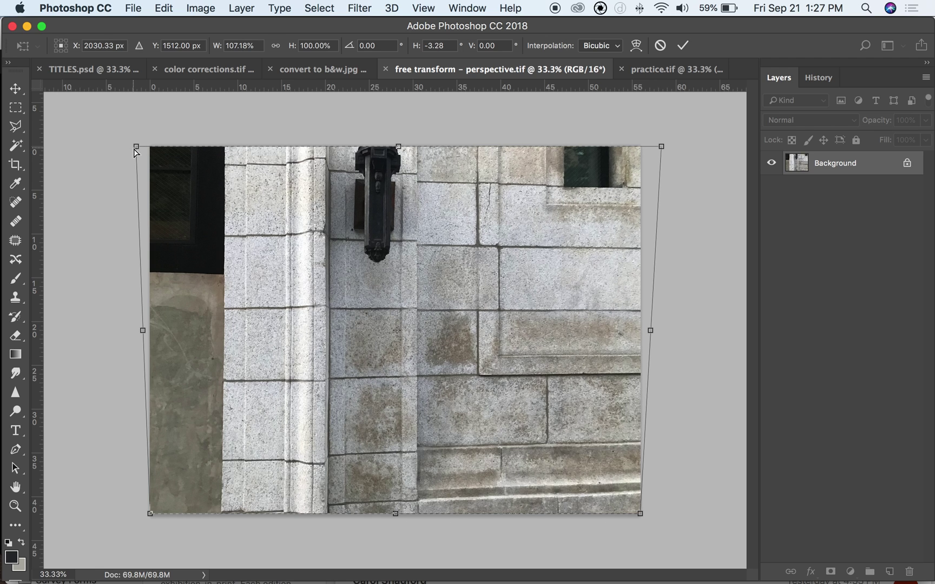
pyautogui.moveTo(135, 151); pyautogui.dragTo(133, 150)
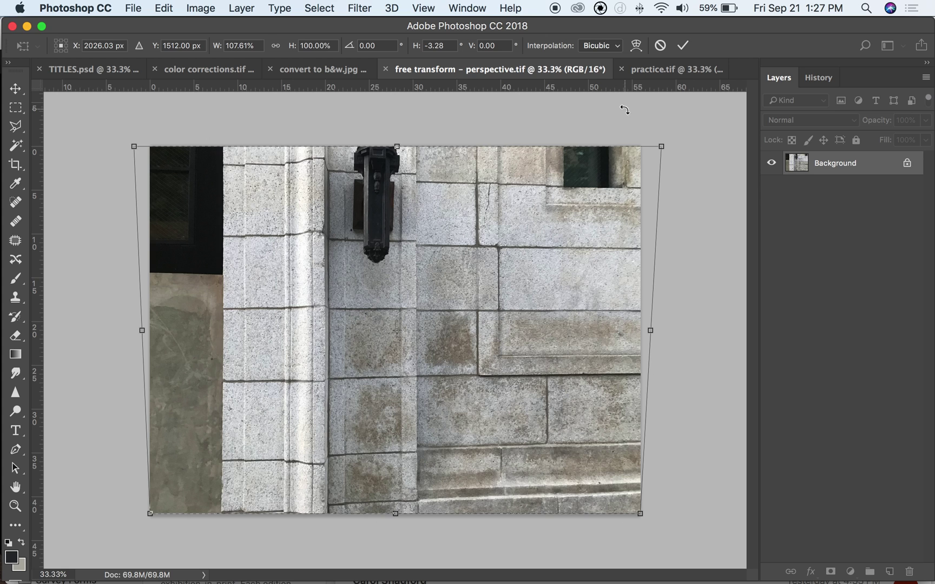
# Try stretching the skewed wall photo downward to about 105% height and discard the whole transform.
pyautogui.moveTo(397, 517); pyautogui.dragTo(400, 536)
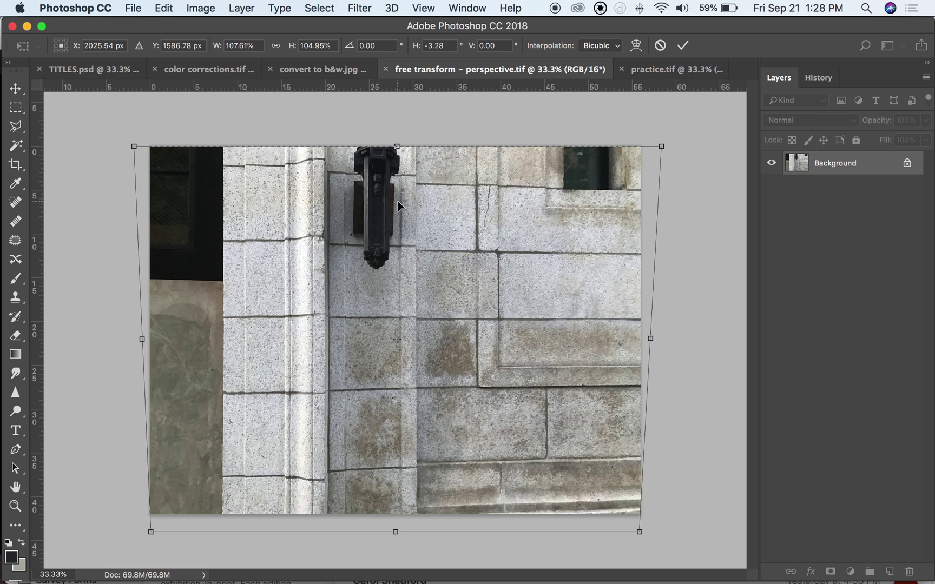
pyautogui.moveTo(398, 536); pyautogui.dragTo(409, 382)
pyautogui.press('Escape')
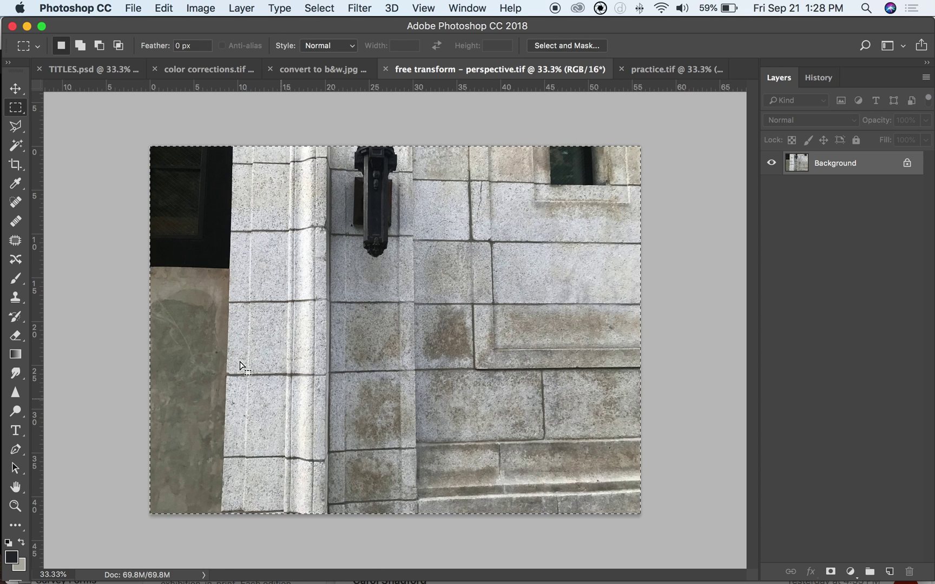